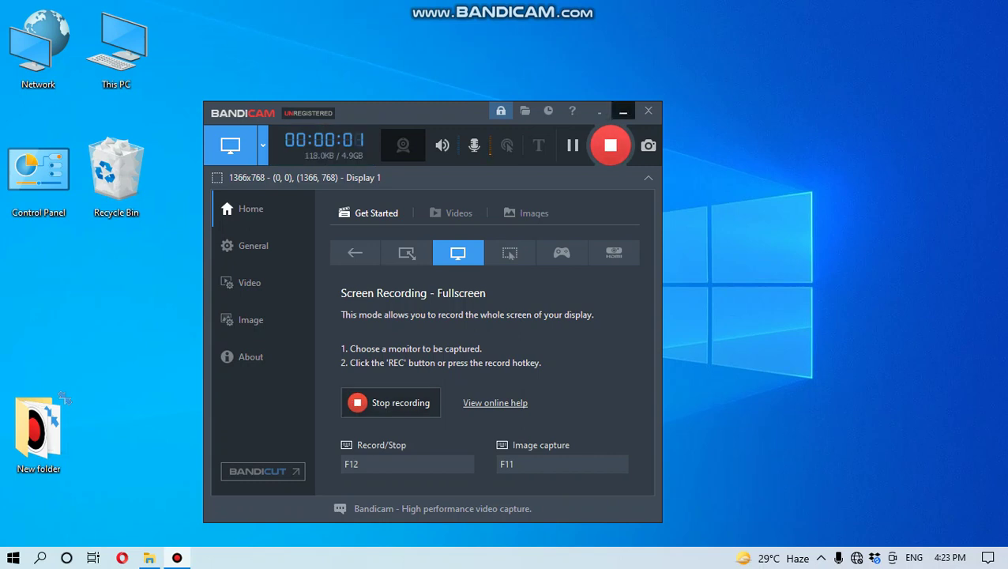
pyautogui.click(623, 112)
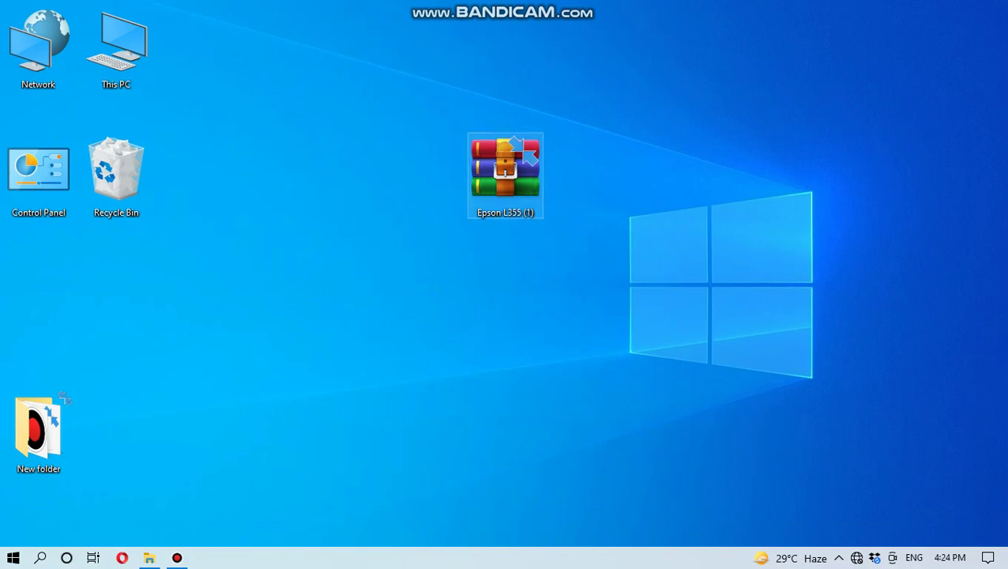
pyautogui.rightClick(507, 177)
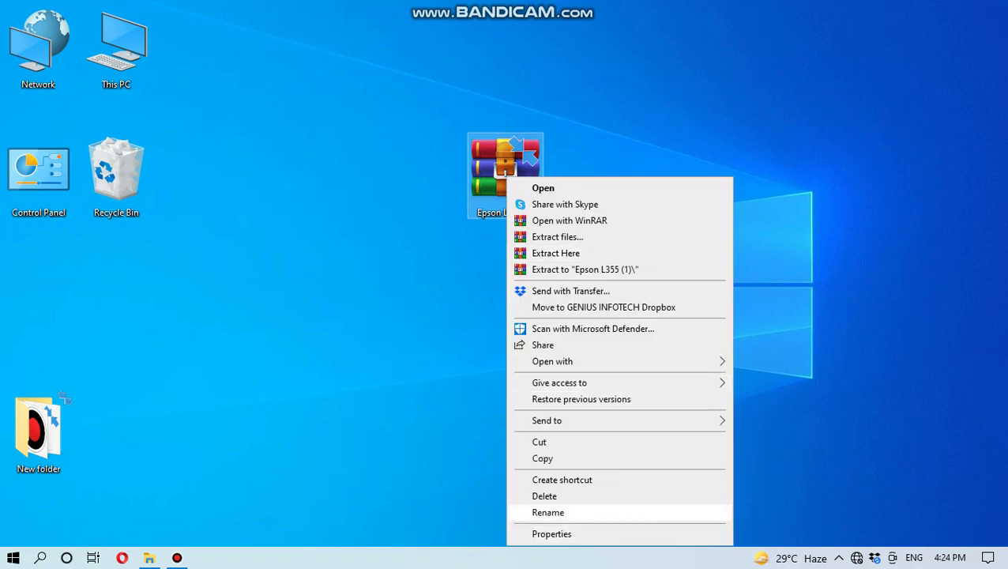
pyautogui.click(548, 512)
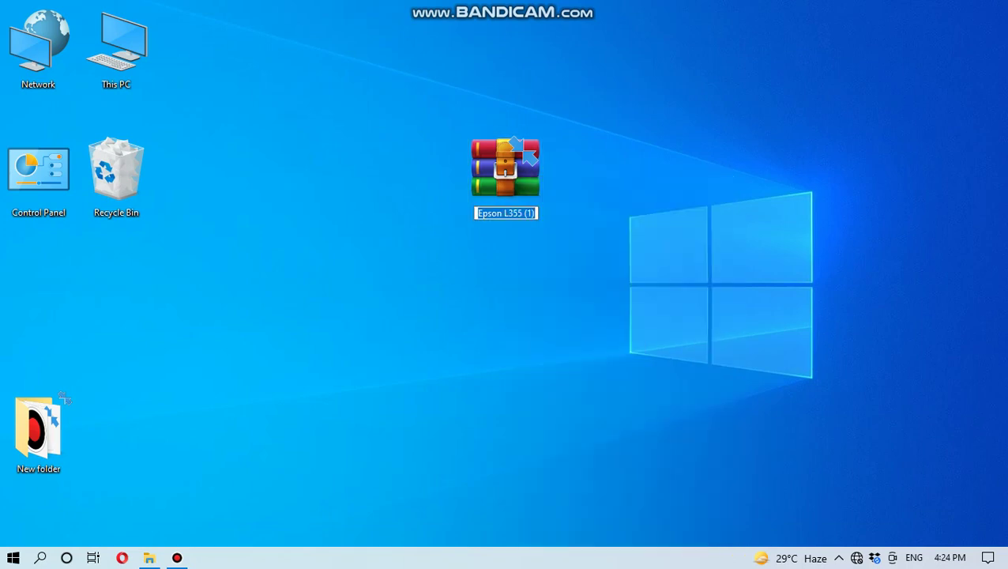
pyautogui.press('End')
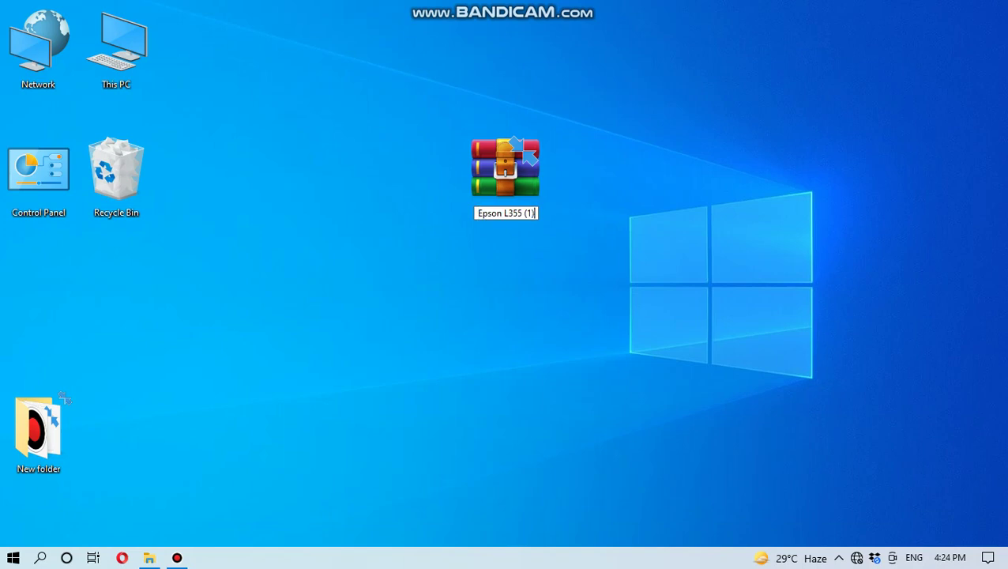
pyautogui.press('BackSpace')
pyautogui.press('BackSpace')
pyautogui.press('BackSpace')
pyautogui.press('BackSpace')
pyautogui.press('BackSpace')
pyautogui.press('BackSpace')
pyautogui.press('BackSpace')
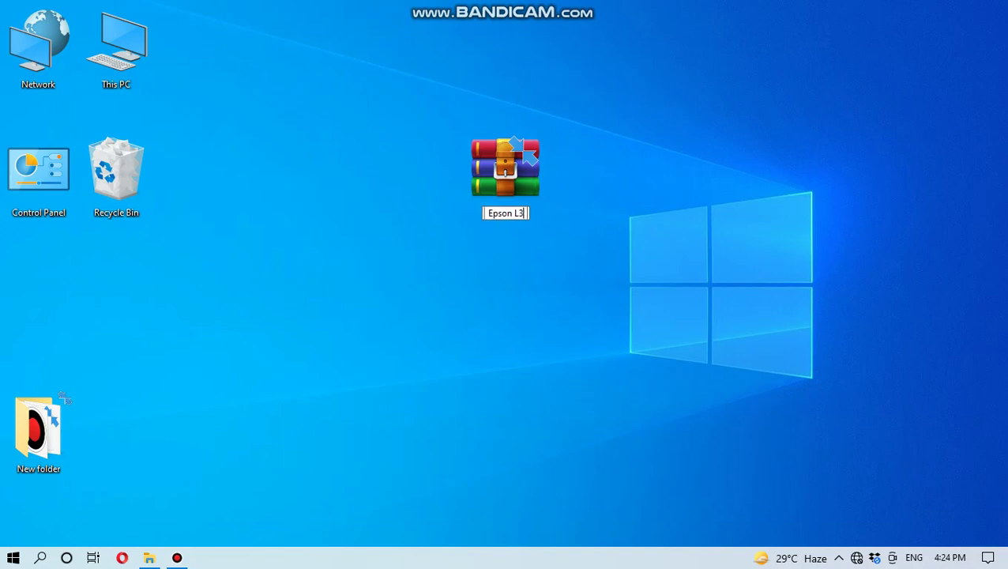
pyautogui.write('210')
pyautogui.press('Return')
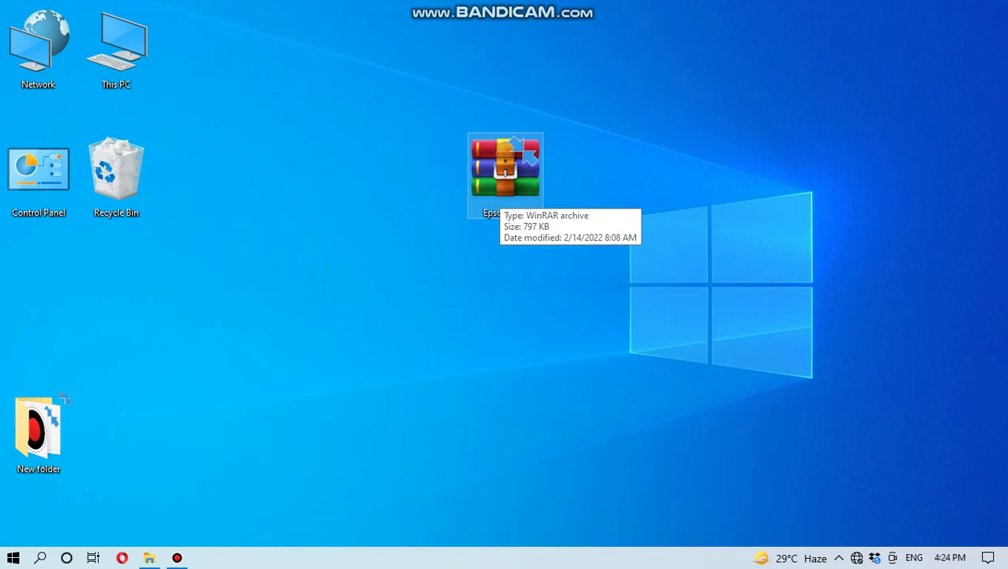
pyautogui.press('Return')
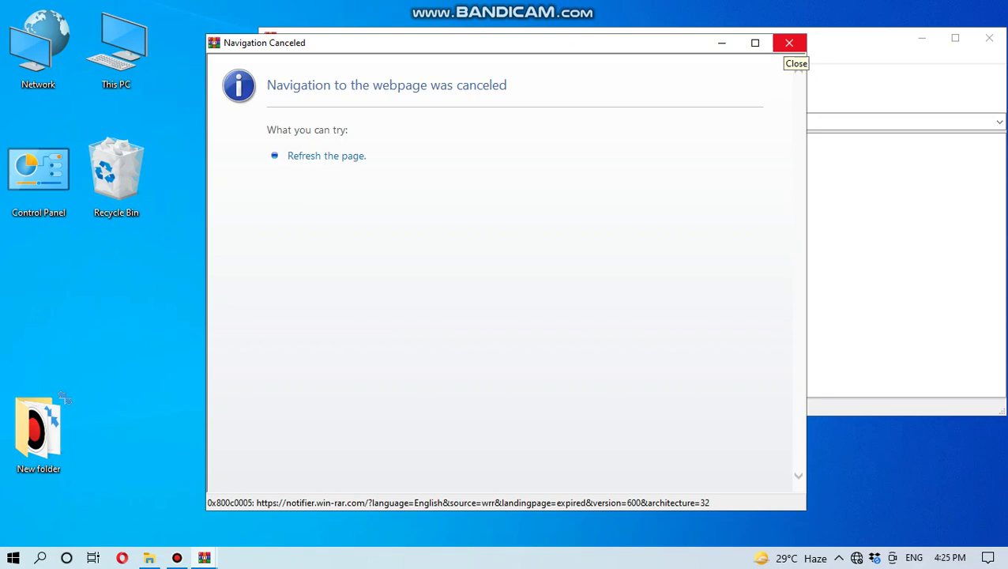
pyautogui.click(789, 43)
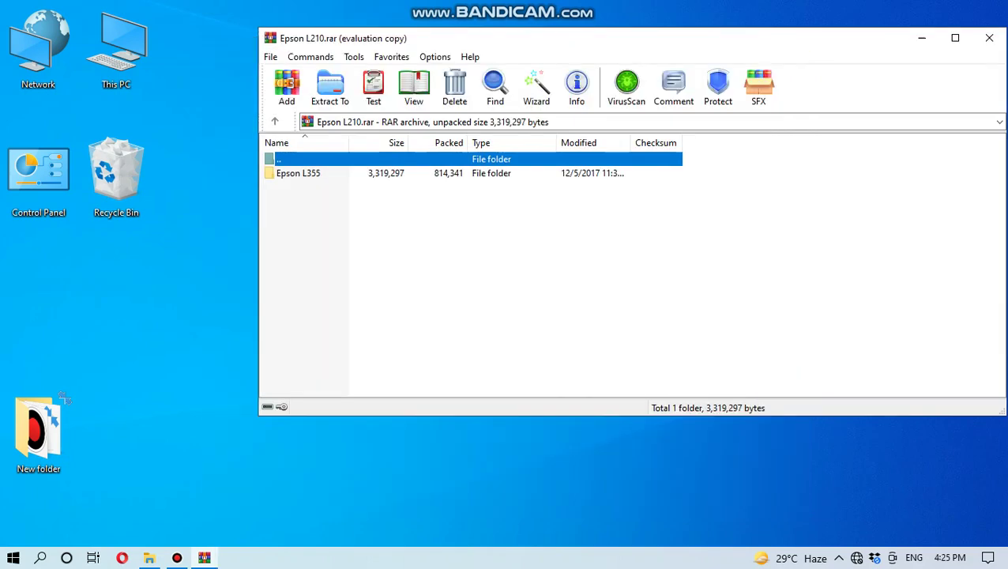
pyautogui.doubleClick(298, 174)
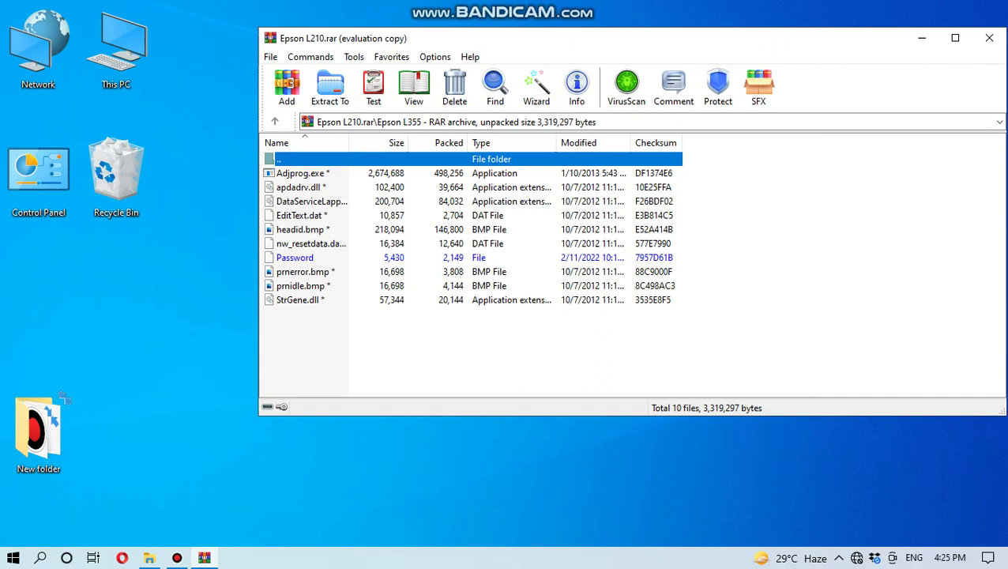
pyautogui.doubleClick(298, 173)
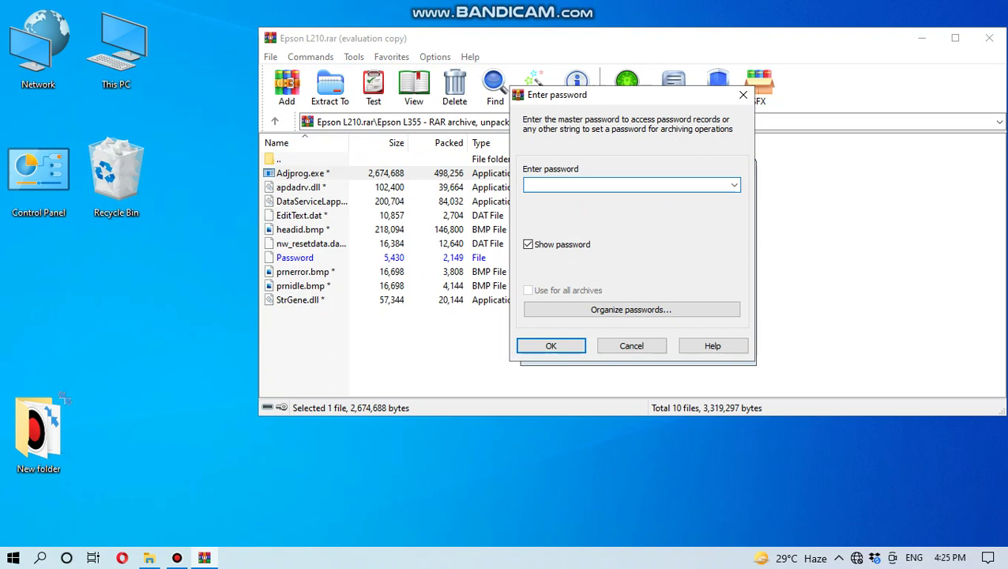
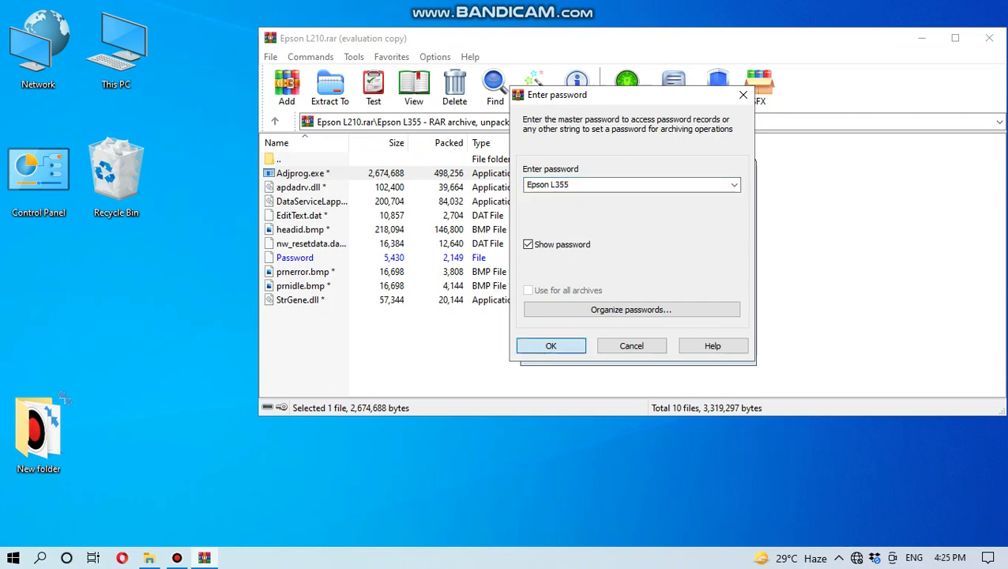
pyautogui.press('Return')
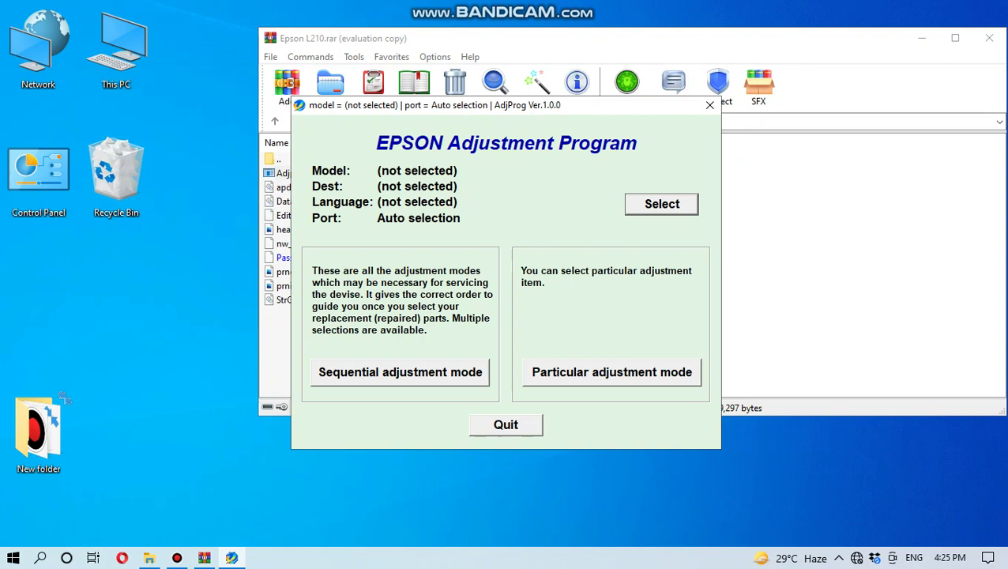
# Set the printer model to L210 and the port to USB008 (L210 Series), then accept
pyautogui.press('Return')
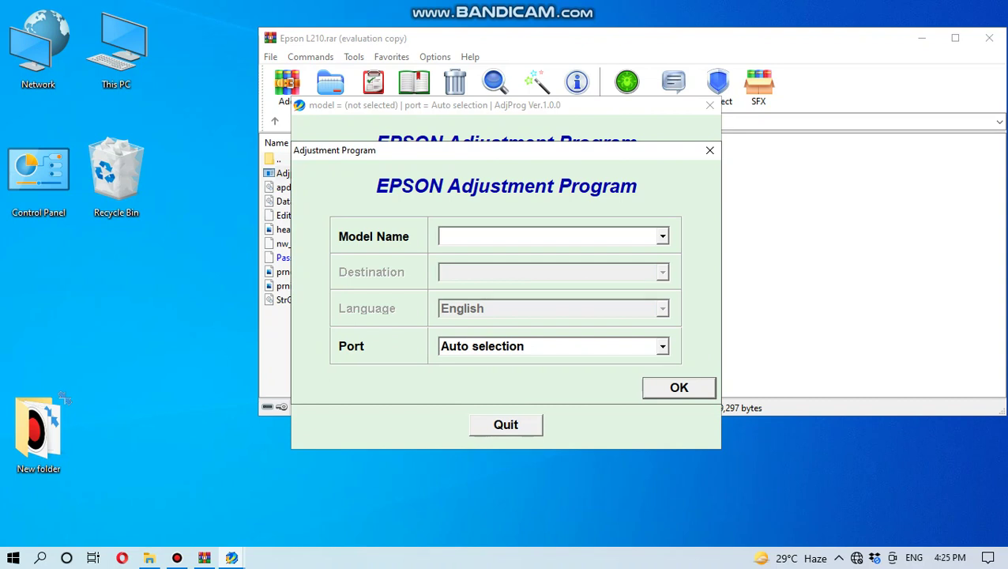
pyautogui.hotkey('alt', 'Down')
pyautogui.press('Down')
pyautogui.press('Down')
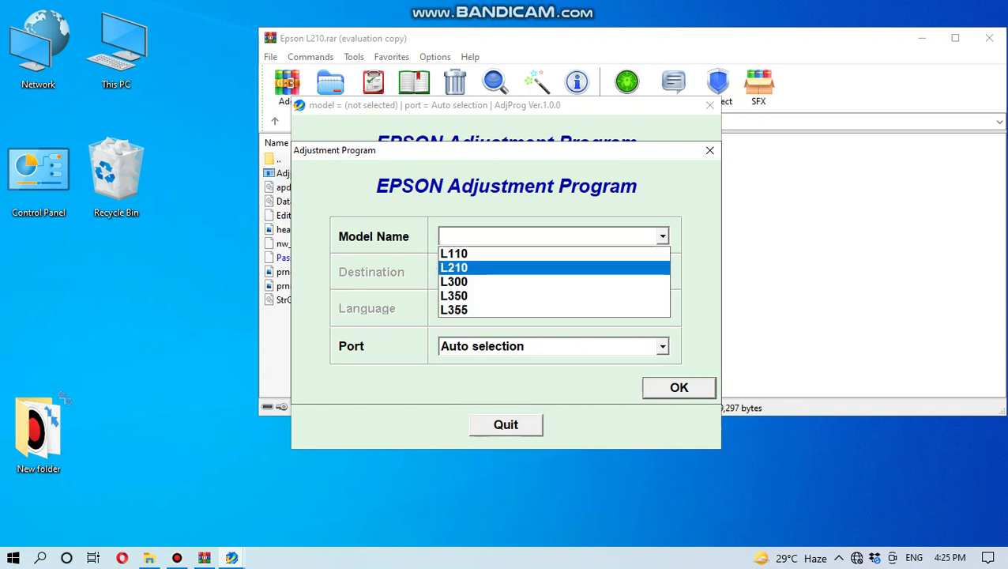
pyautogui.press('Return')
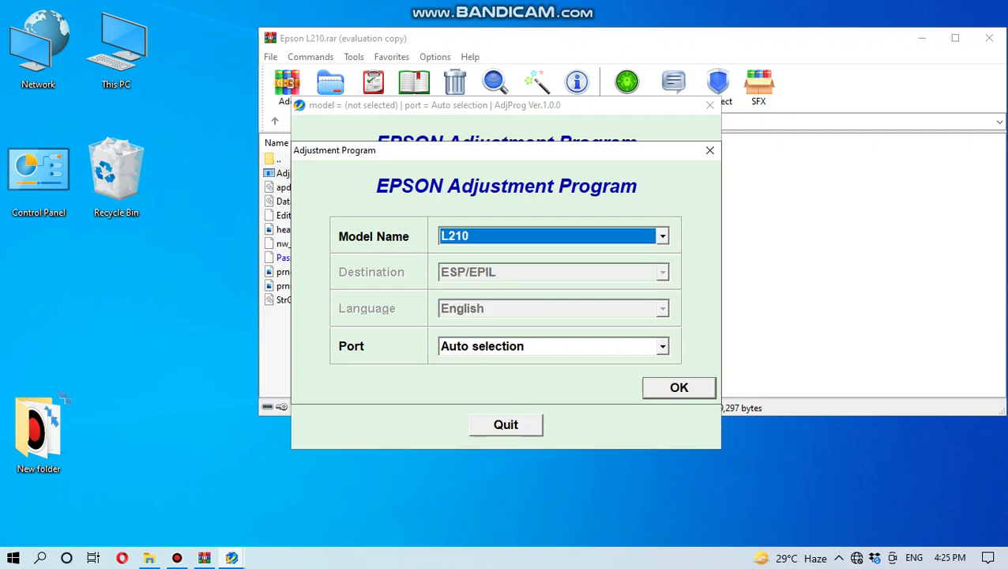
pyautogui.press('Tab')
pyautogui.hotkey('alt', 'Down')
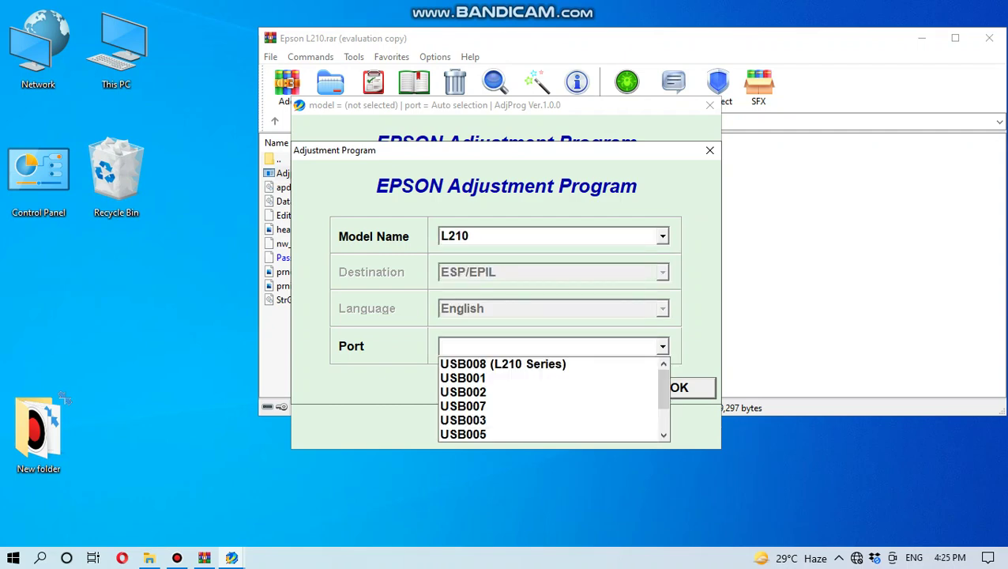
pyautogui.press('Down')
pyautogui.press('Down')
pyautogui.press('Up')
pyautogui.press('Up')
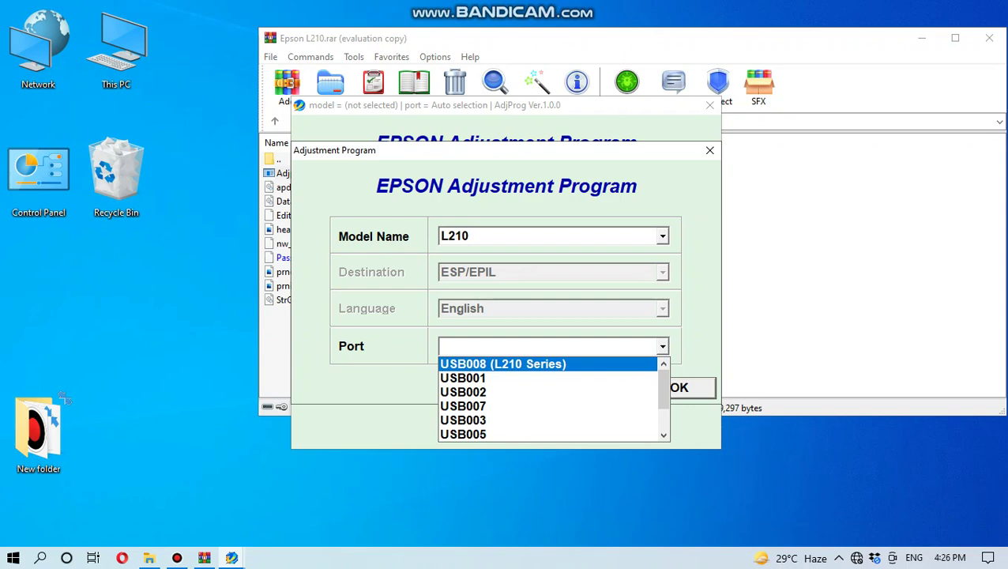
pyautogui.press('Return')
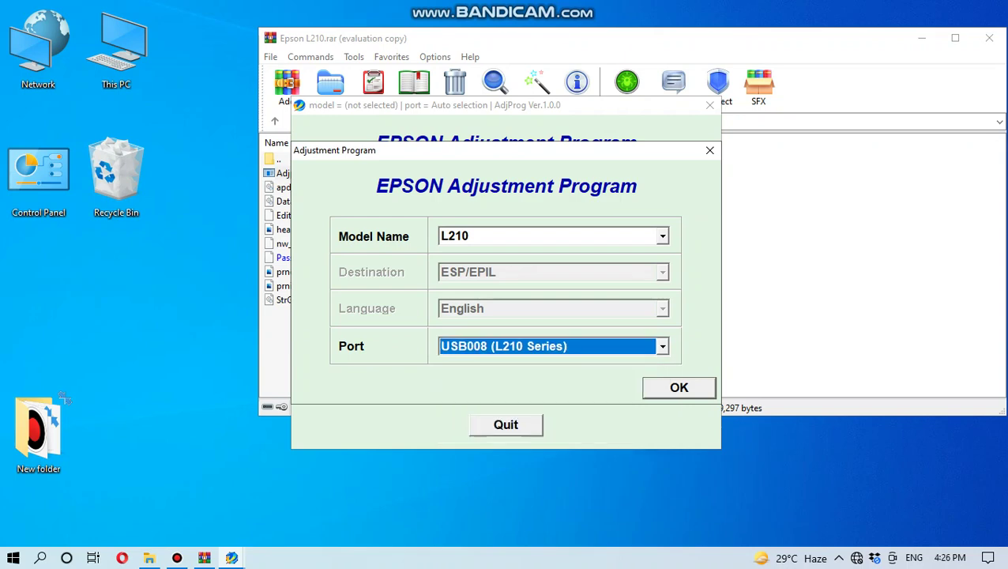
pyautogui.press('Return')
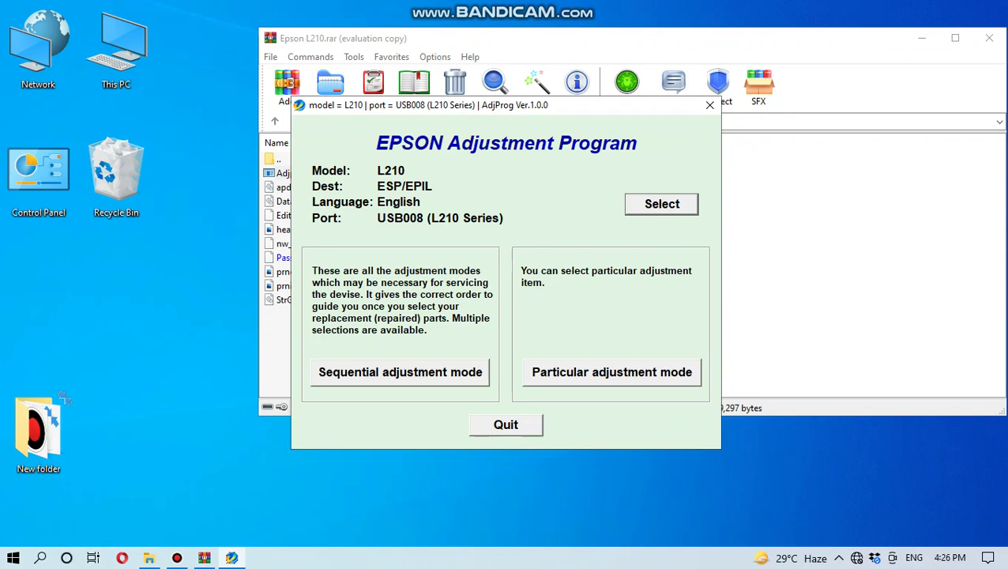
# Open Waste ink pad counter from the Particular adjustment mode list
pyautogui.press('Tab')
pyautogui.press('Return')
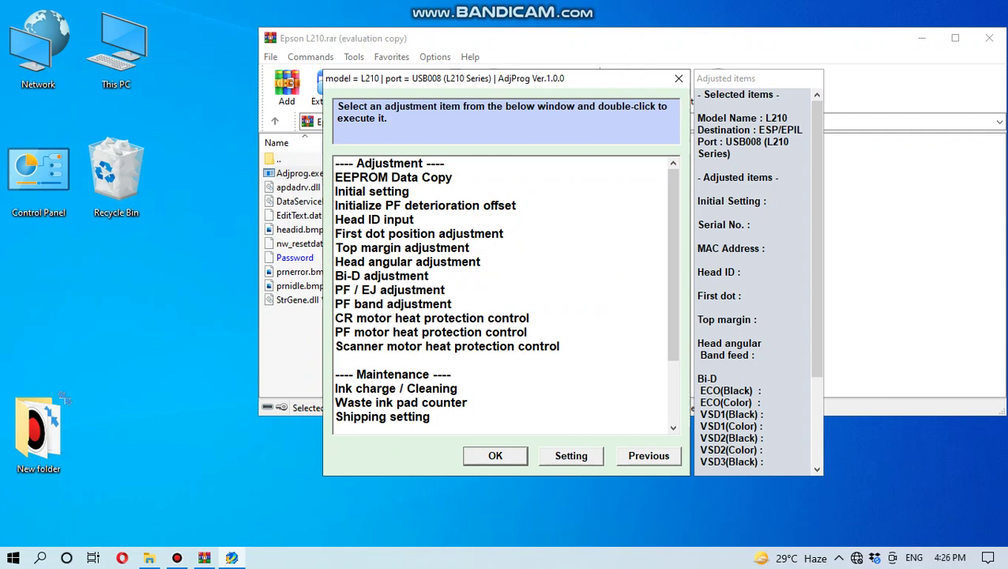
pyautogui.click(401, 403)
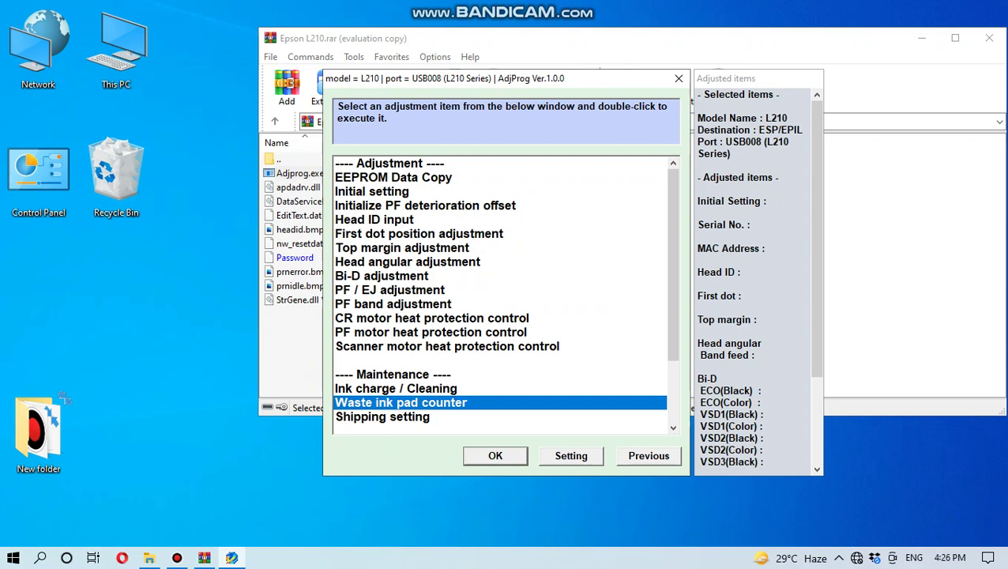
pyautogui.click(495, 455)
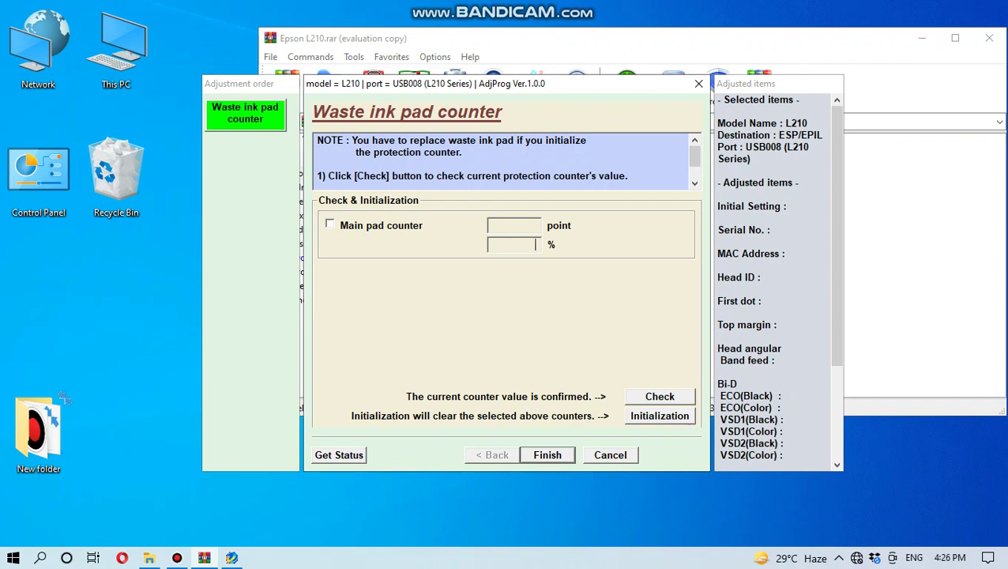
# Tick Main pad counter and check it twice, reading 4305 point (66%) of 6500
pyautogui.click(329, 224)
pyautogui.click(660, 395)
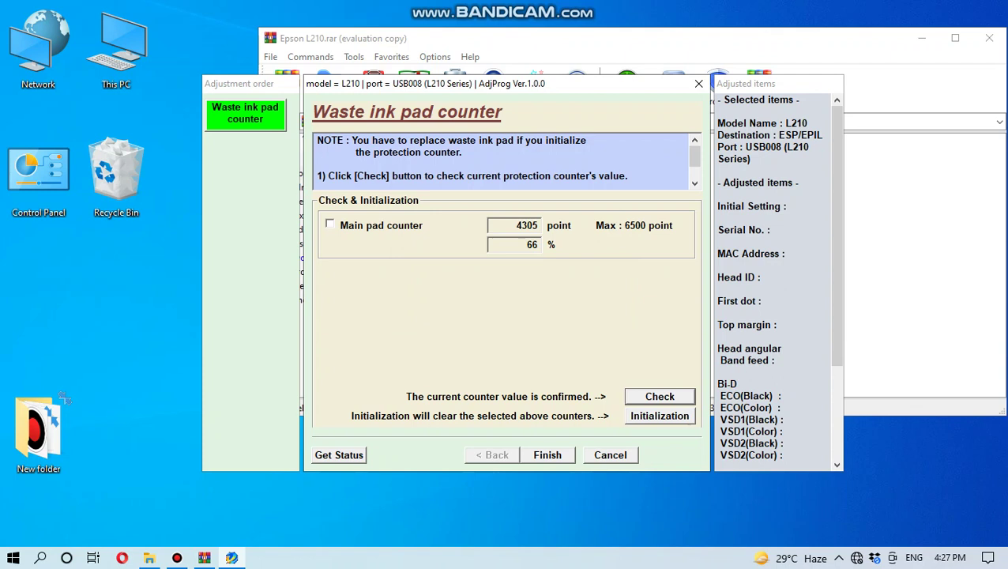
pyautogui.click(330, 224)
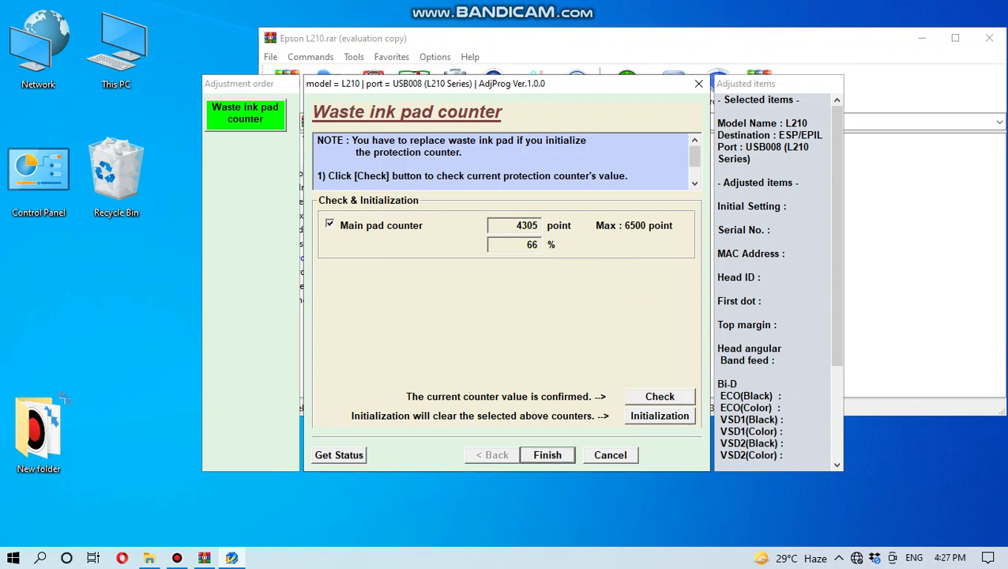
pyautogui.click(659, 396)
# Initialize the Main pad counter, turning the printer off and confirming each prompt
pyautogui.click(659, 416)
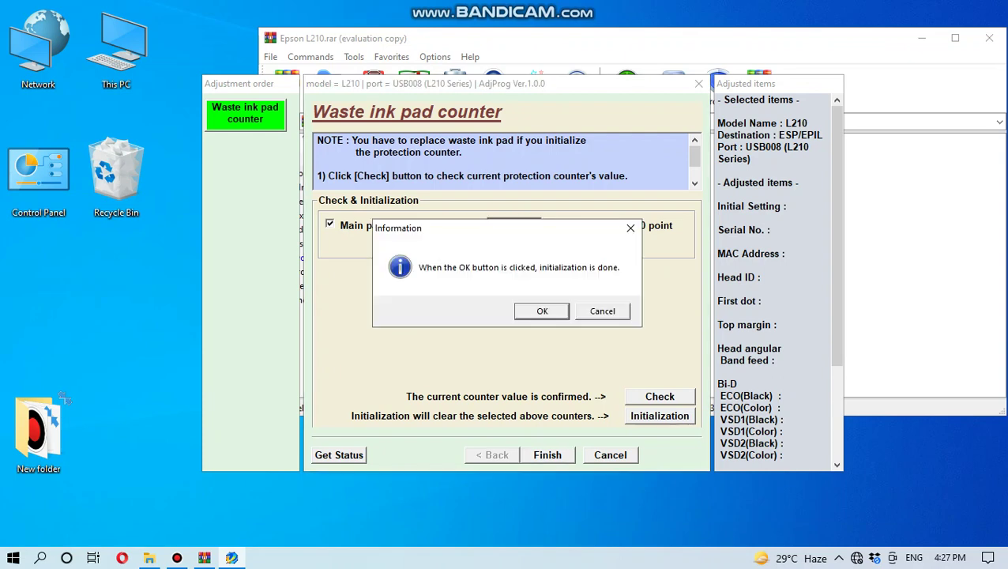
pyautogui.press('Return')
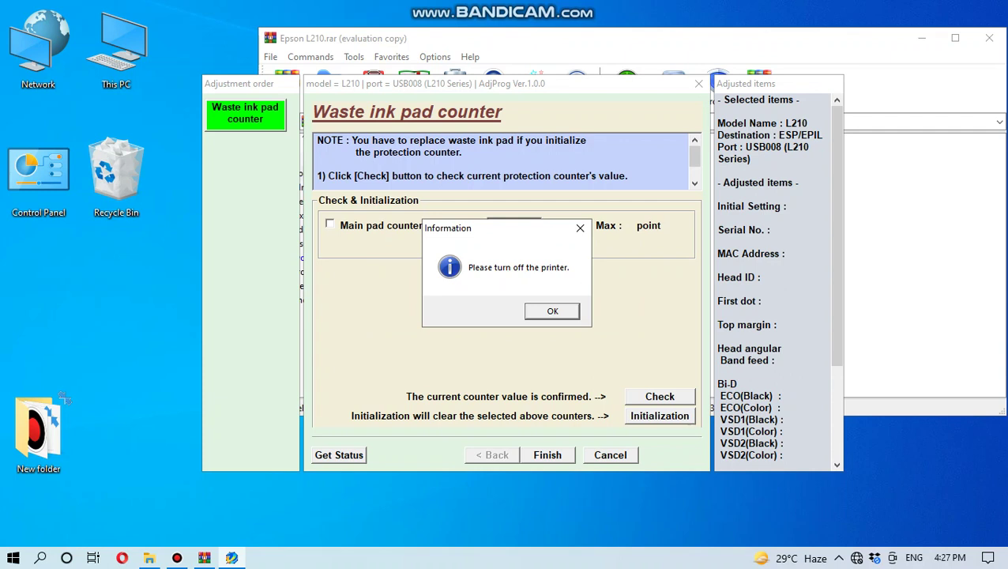
pyautogui.press('Return')
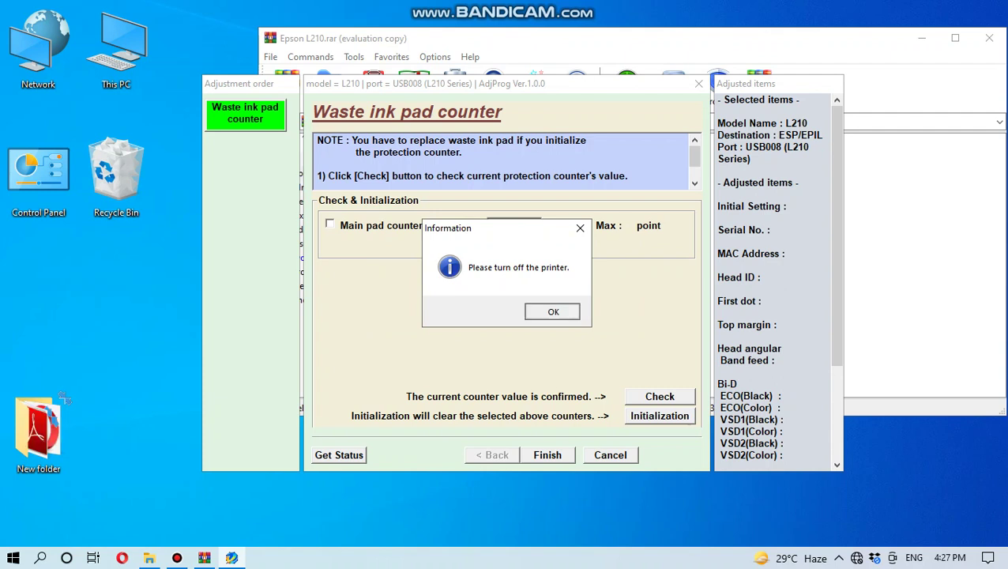
pyautogui.press('Return')
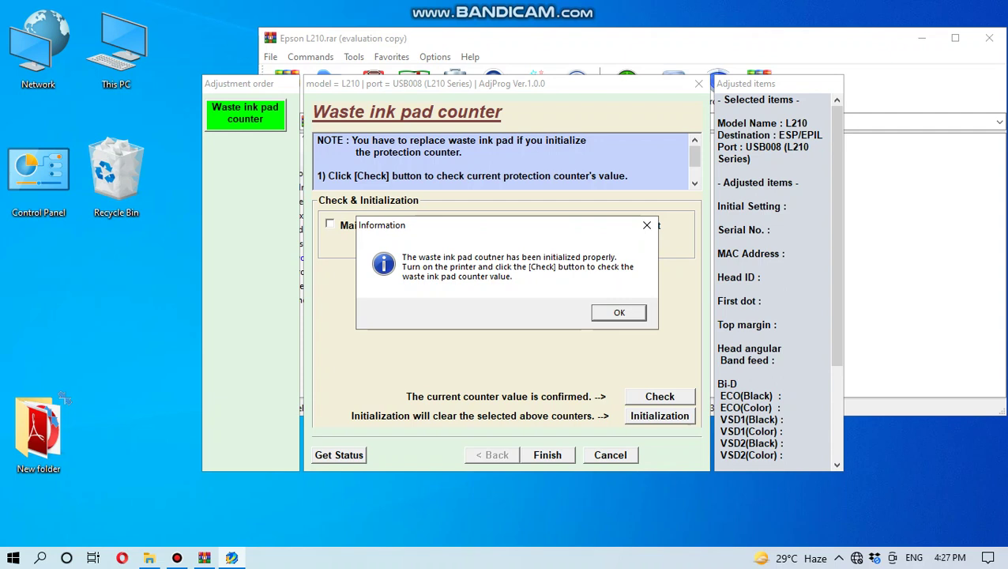
pyautogui.press('Return')
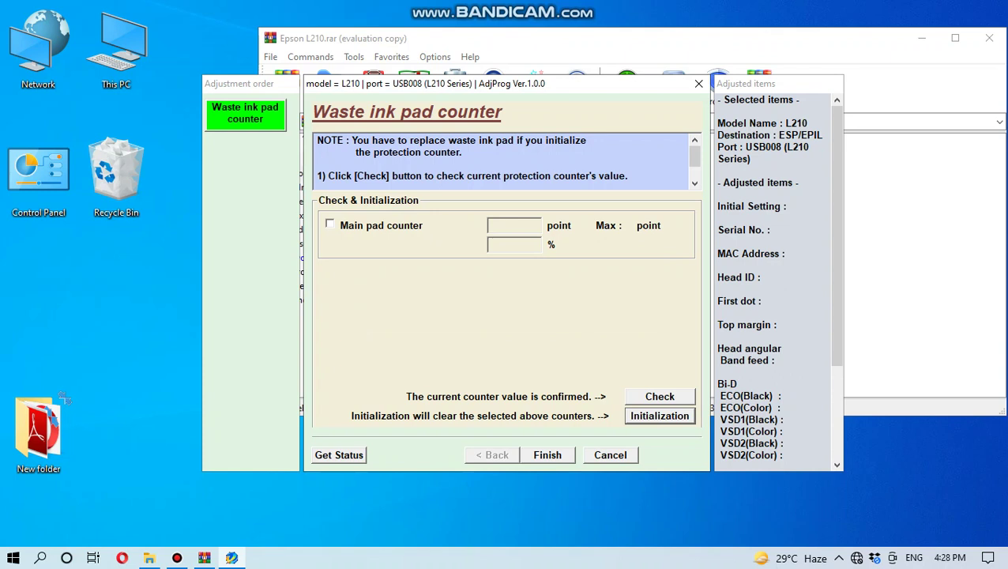
# Tick Main pad counter and check it twice to confirm 0 point (0%)
pyautogui.click(330, 224)
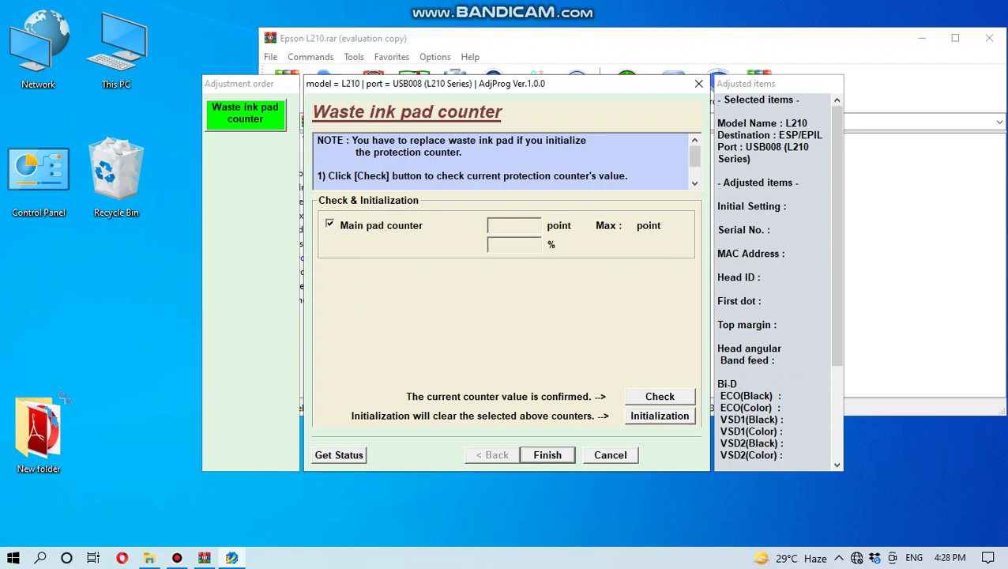
pyautogui.click(659, 396)
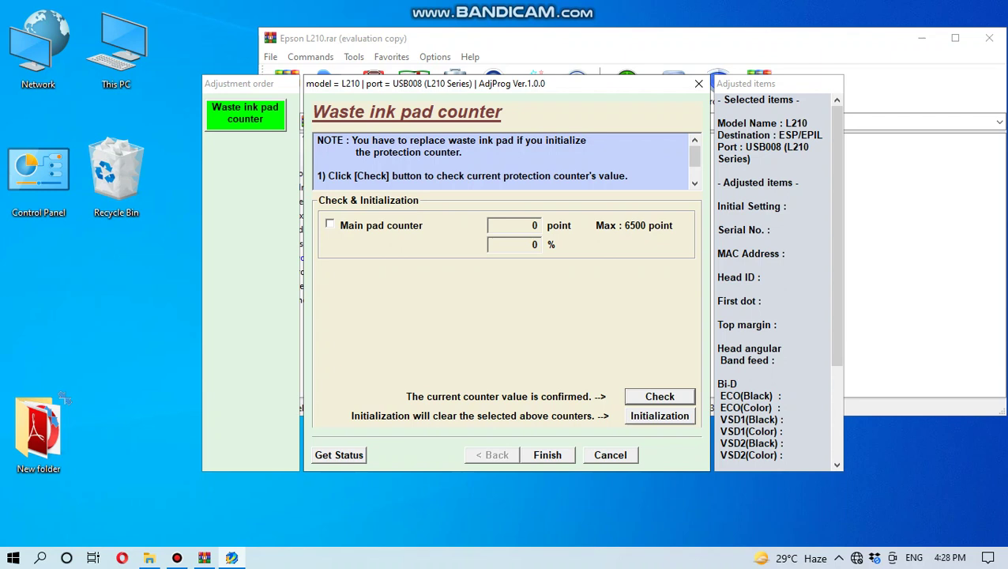
pyautogui.click(329, 224)
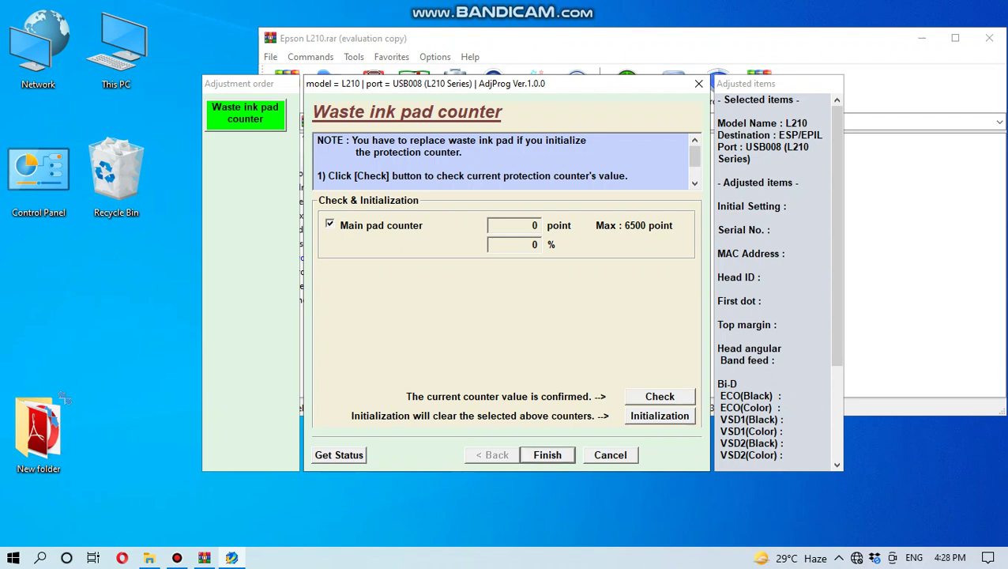
pyautogui.click(659, 396)
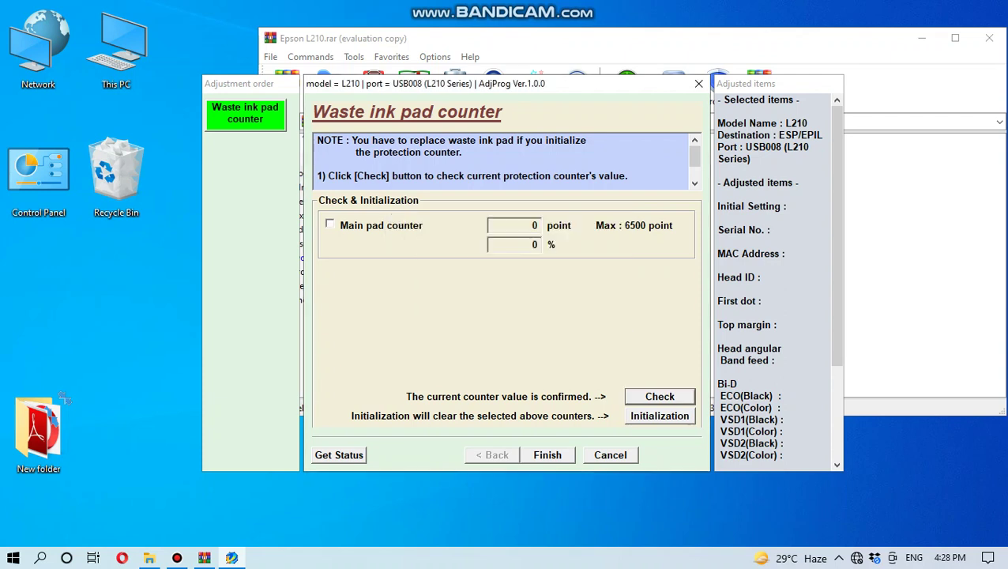